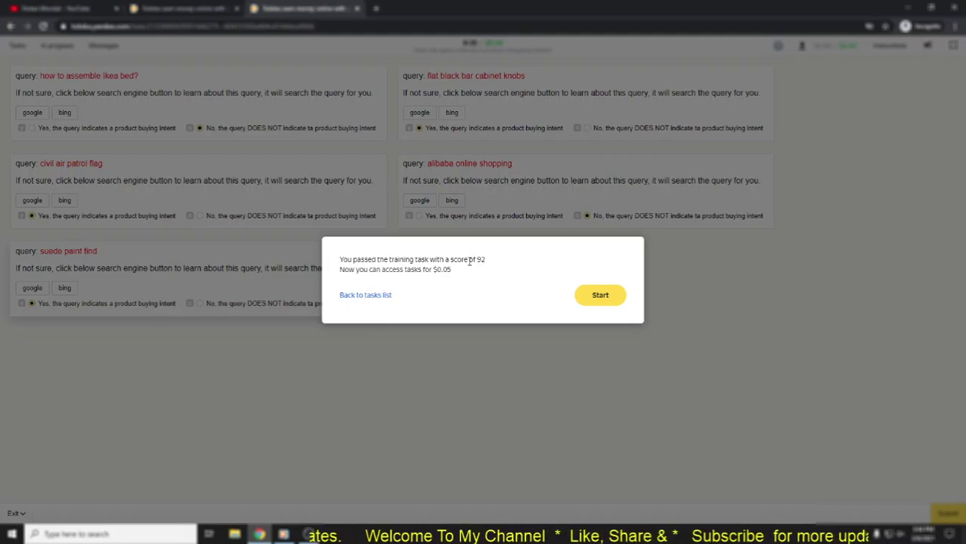
# Review the task intro, noting the 92 training score and the $0.05 pay rate
pyautogui.moveTo(476, 260); pyautogui.dragTo(495, 265)
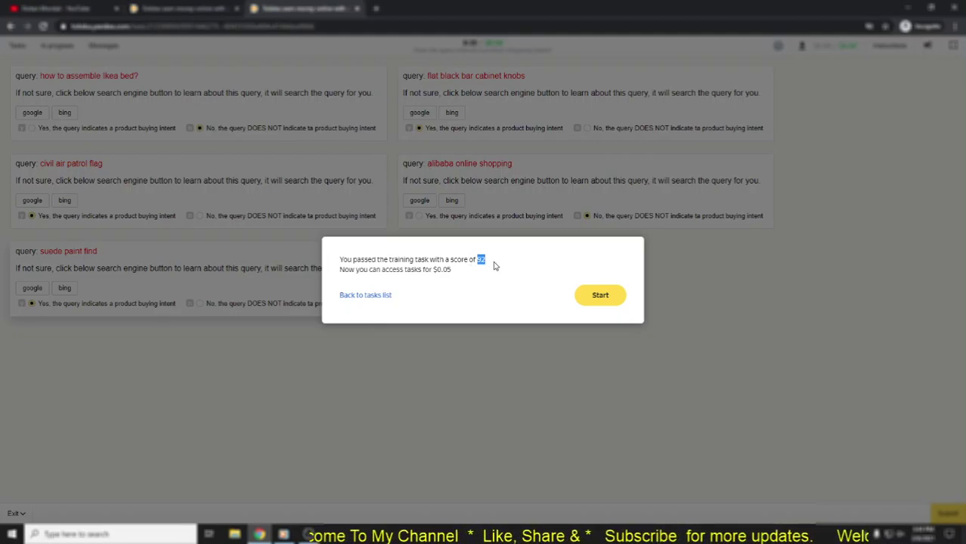
pyautogui.click(341, 270)
pyautogui.moveTo(342, 271)
pyautogui.mouseDown()
pyautogui.moveTo(465, 274)
pyautogui.moveTo(456, 278)
pyautogui.mouseUp()
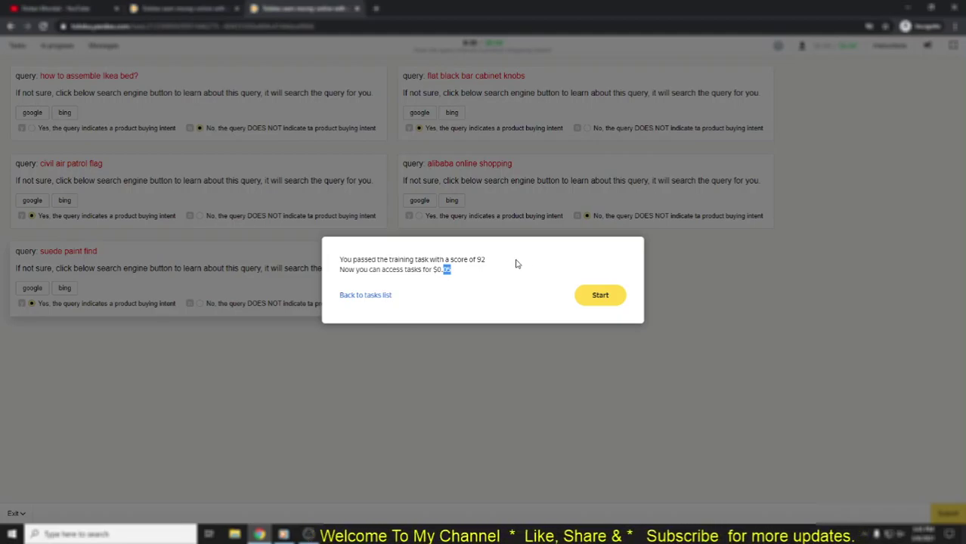
pyautogui.click(431, 273)
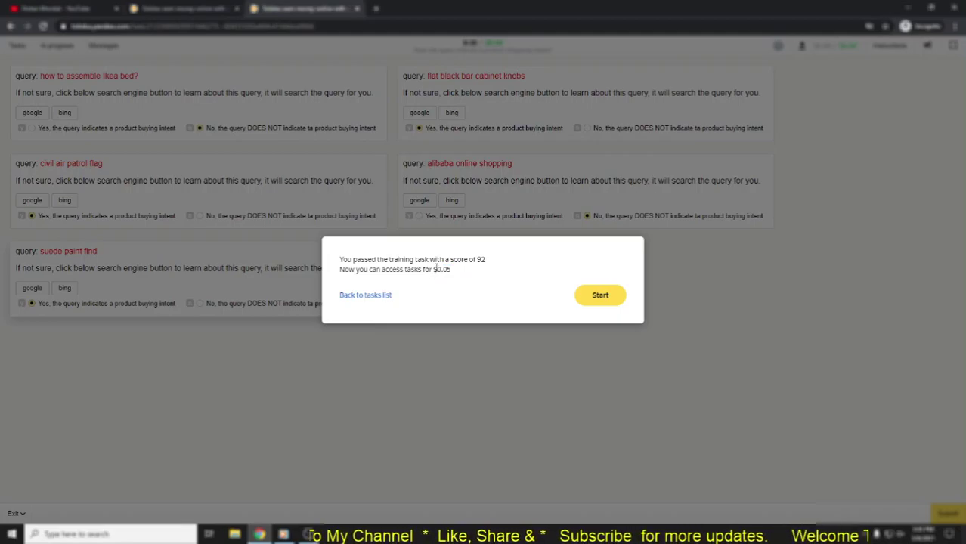
pyautogui.moveTo(435, 270); pyautogui.dragTo(456, 273)
pyautogui.click(454, 275)
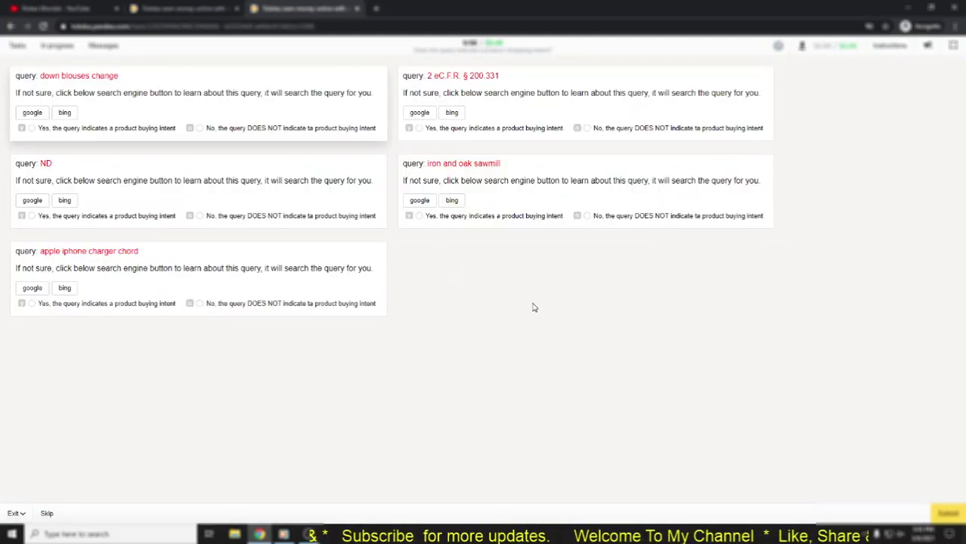
# Read through the shopping-intent guideline's negative and positive judging rules
pyautogui.click(181, 9)
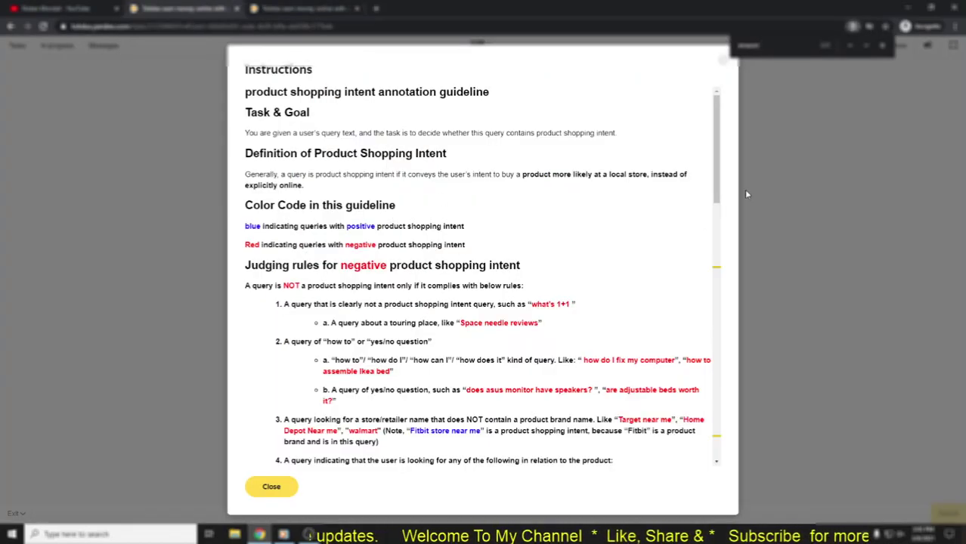
pyautogui.moveTo(716, 155); pyautogui.dragTo(722, 380)
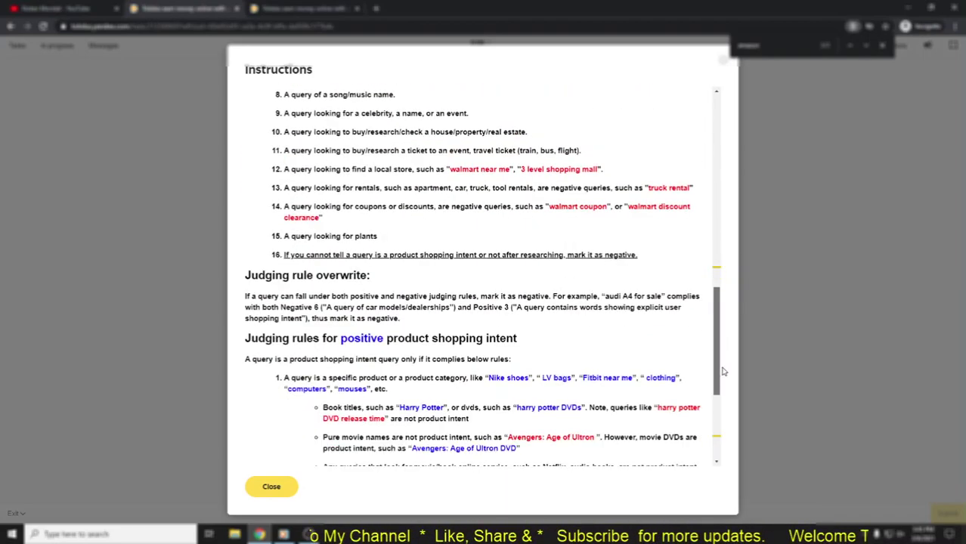
pyautogui.moveTo(722, 380)
pyautogui.mouseDown()
pyautogui.moveTo(720, 417)
pyautogui.moveTo(700, 143)
pyautogui.mouseUp()
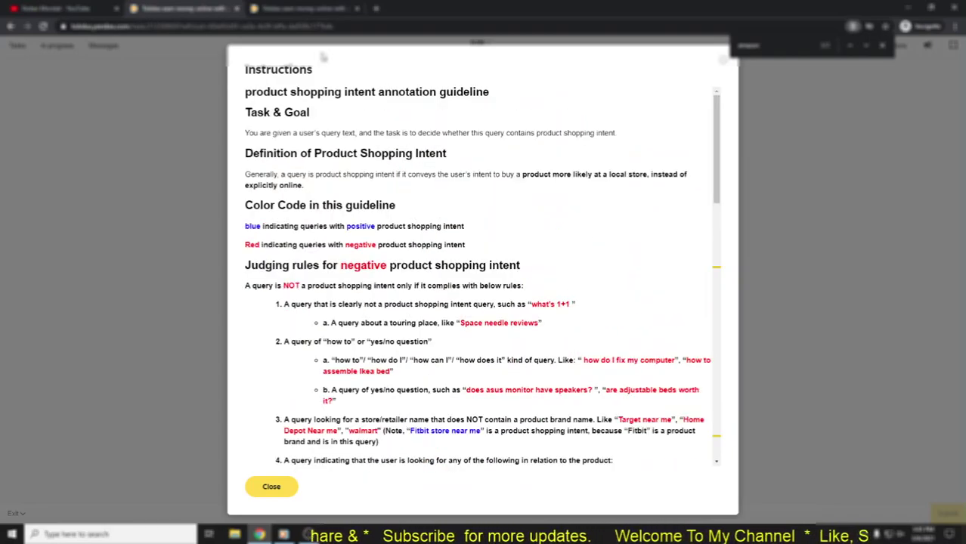
# Mark blouses change, eC.F.R. § 200.331 and ND as no intent; Google iron and oak sawmill
pyautogui.press('Escape')
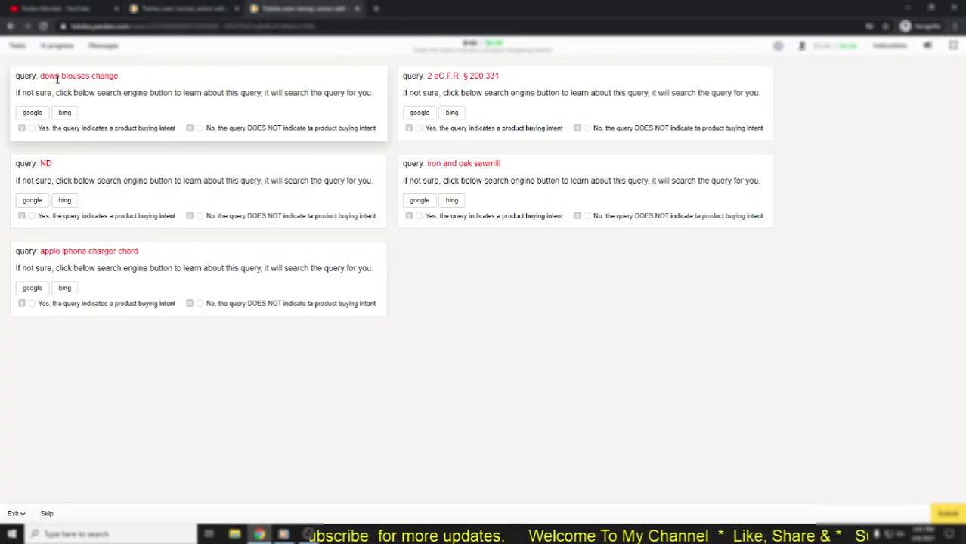
pyautogui.click(199, 127)
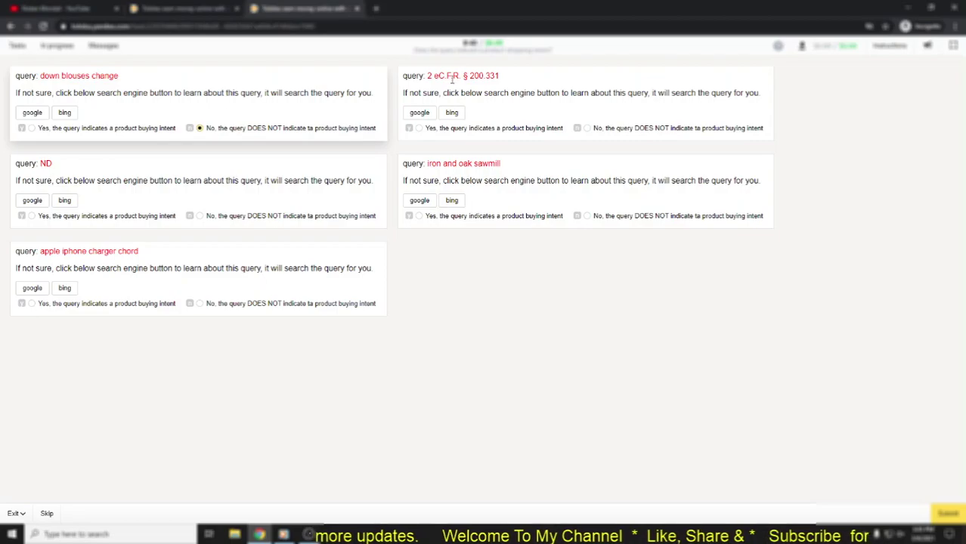
pyautogui.click(587, 128)
pyautogui.click(200, 215)
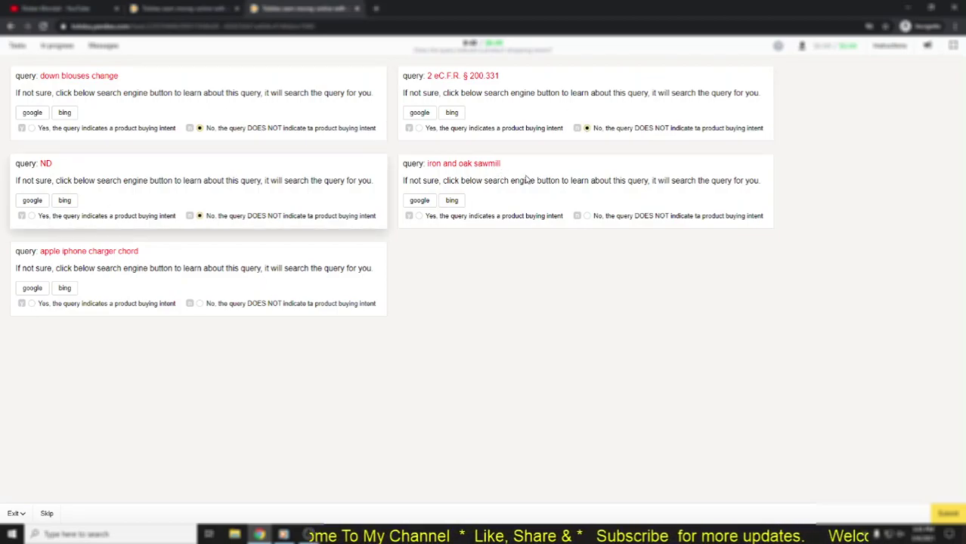
pyautogui.click(419, 201)
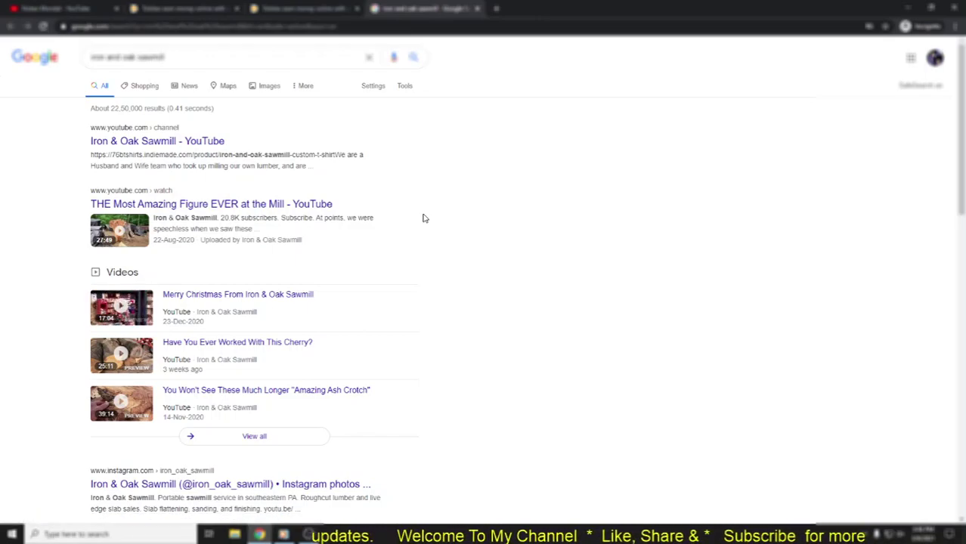
# Mark apple iphone charger chord as having shopping intent
pyautogui.click(318, 8)
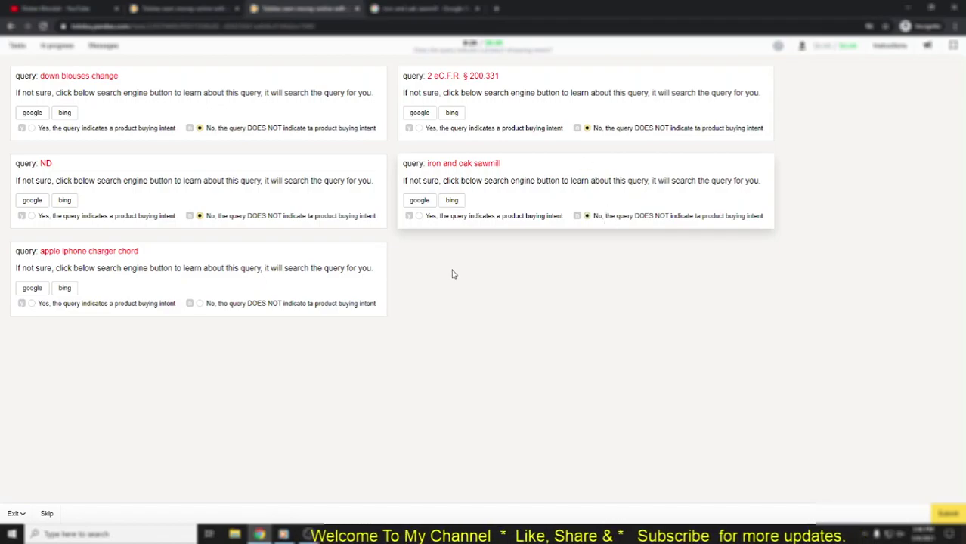
pyautogui.doubleClick(103, 251)
pyautogui.click(109, 302)
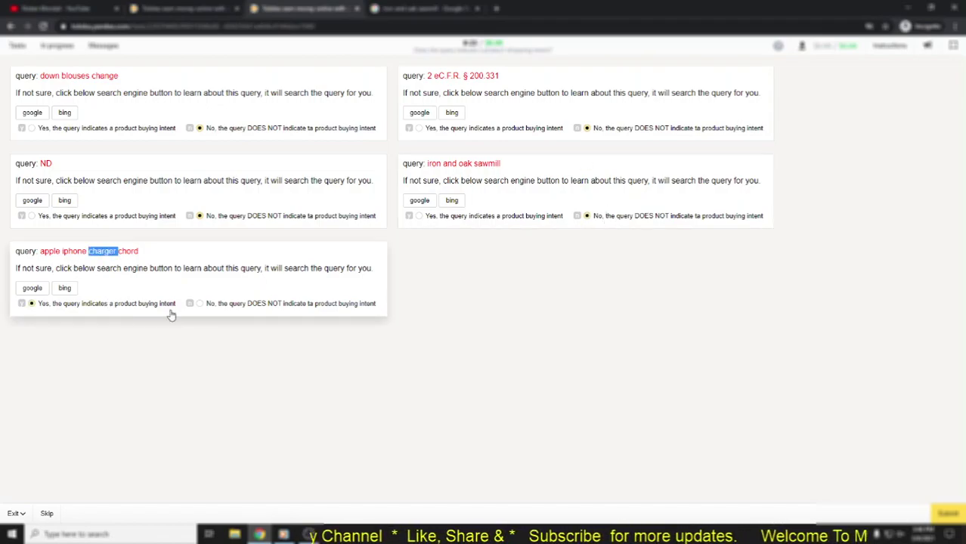
pyautogui.click(112, 317)
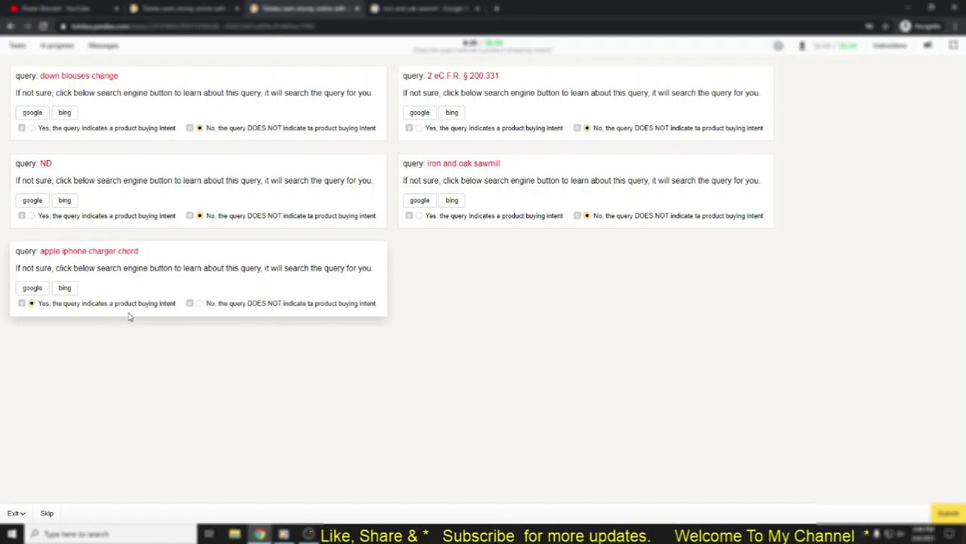
# Submit page one; mark cocolate honey comb yes, target shooting gallery no, Sony Xperia yes
pyautogui.click(948, 514)
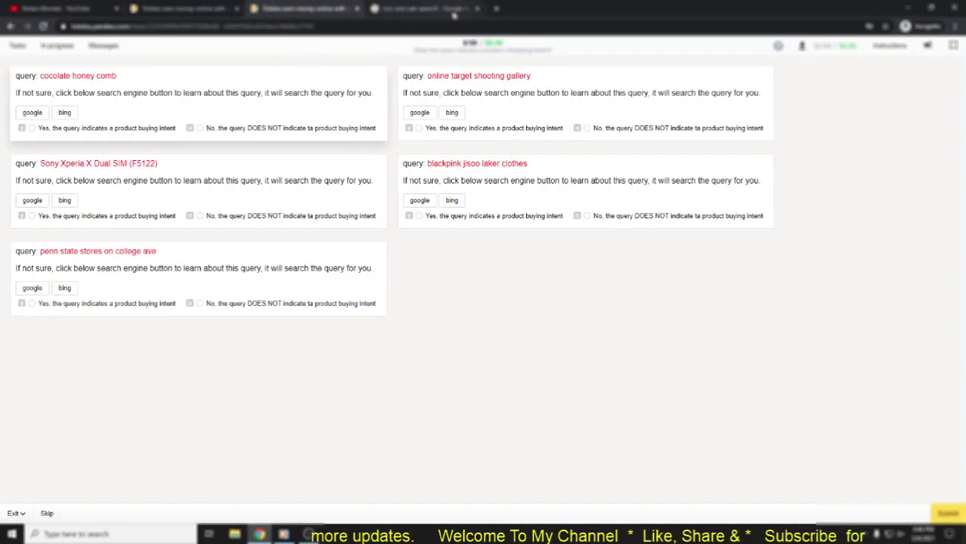
pyautogui.click(476, 9)
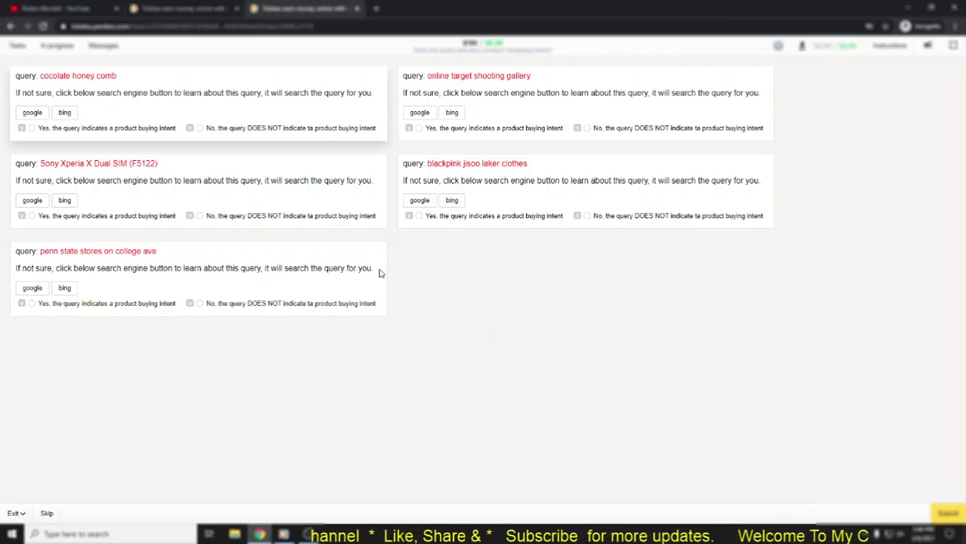
pyautogui.click(142, 128)
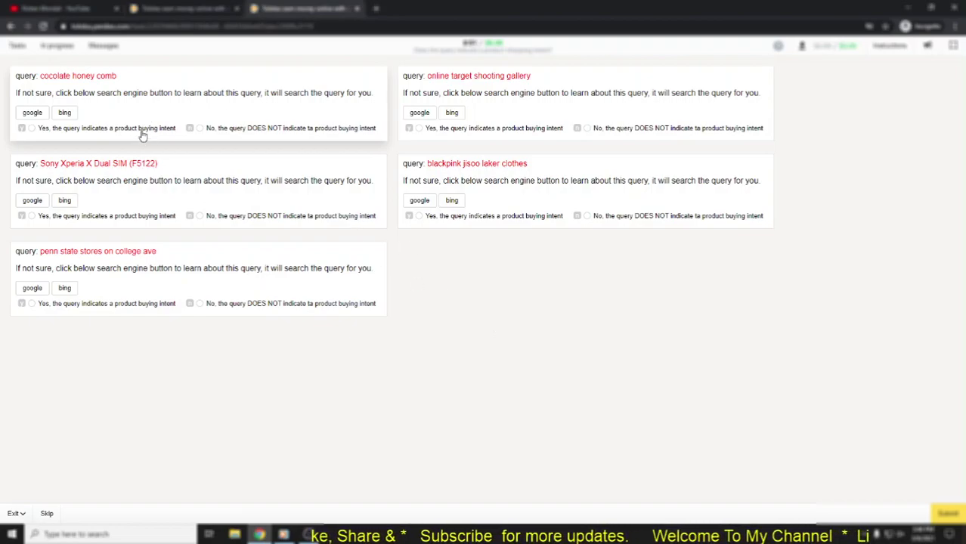
pyautogui.click(588, 128)
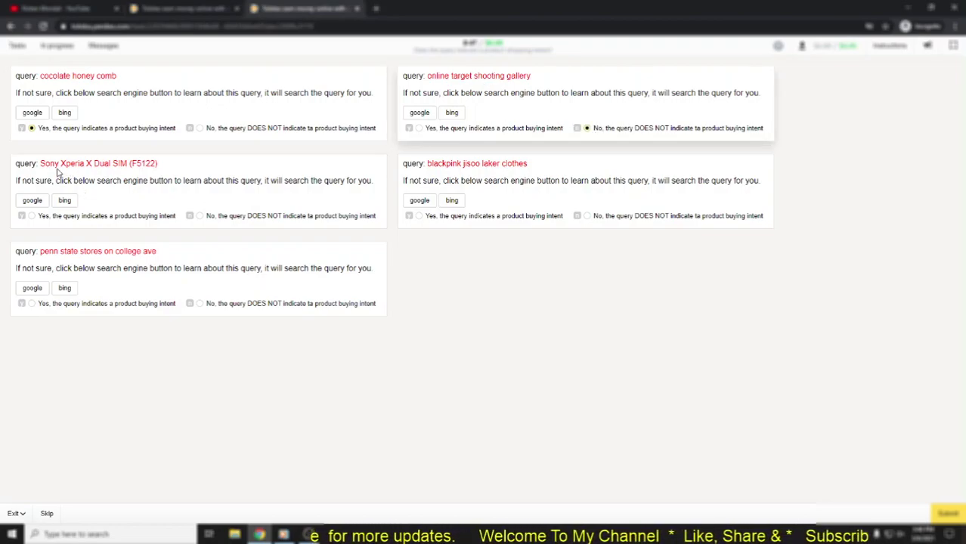
pyautogui.click(120, 217)
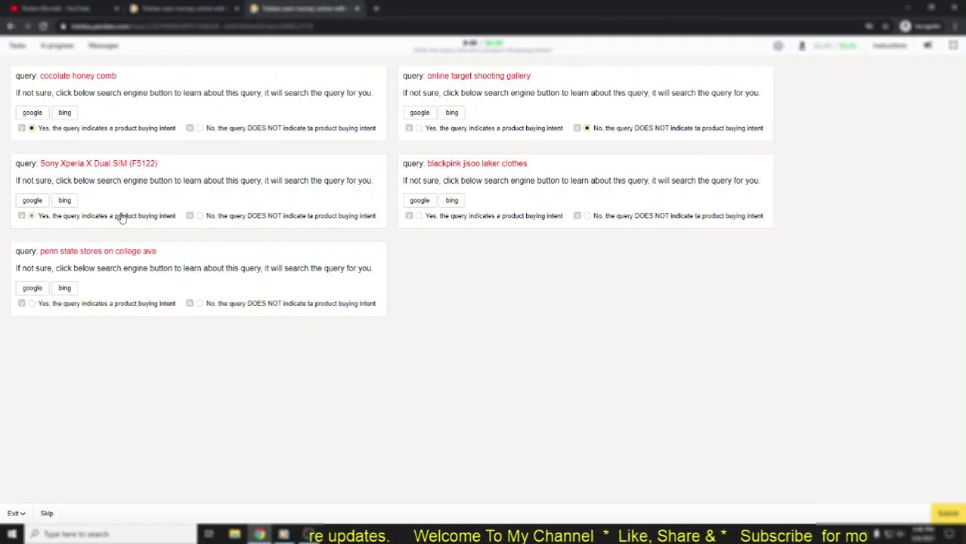
# Mark blackpink jisoo laker clothes and penn state stores on college ave as shopping intent
pyautogui.doubleClick(446, 164)
pyautogui.click(502, 216)
pyautogui.moveTo(61, 252); pyautogui.dragTo(121, 252)
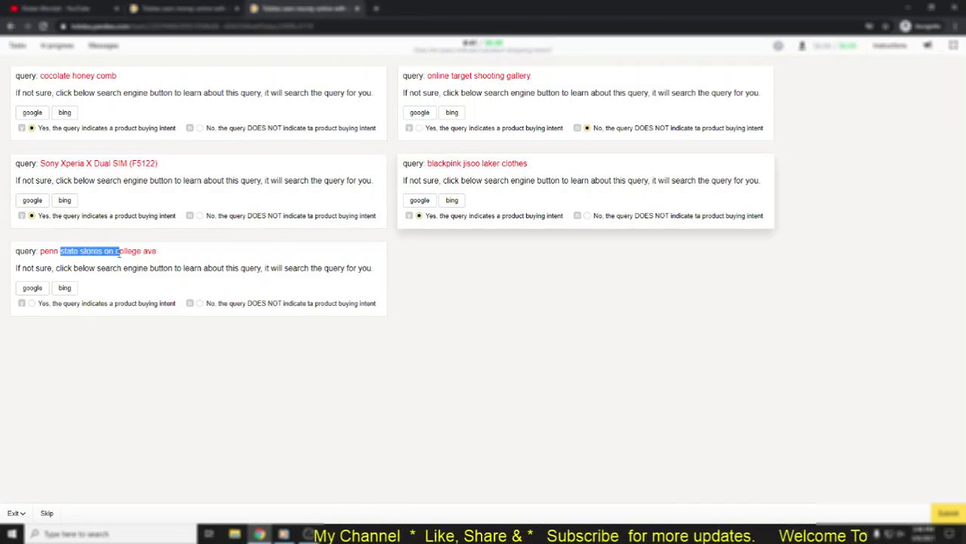
pyautogui.click(152, 303)
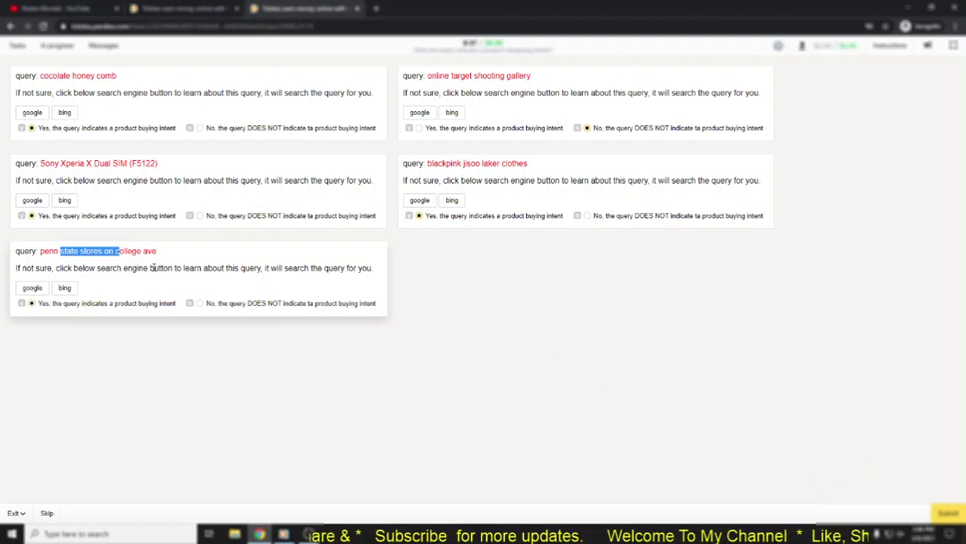
pyautogui.click(95, 264)
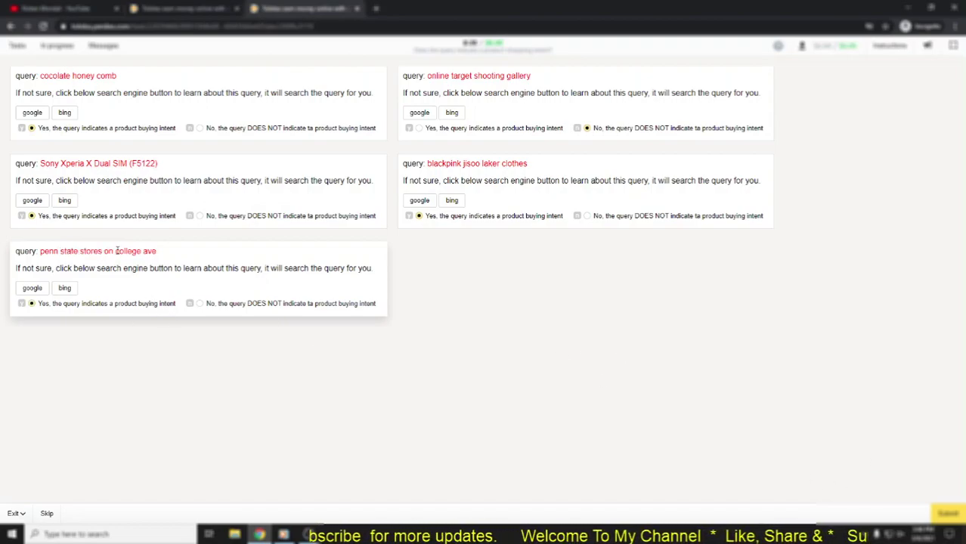
# Copy the word 'stores' from the penn state query
pyautogui.moveTo(117, 251); pyautogui.dragTo(157, 253)
pyautogui.click(92, 251)
pyautogui.doubleClick(92, 251)
pyautogui.rightClick(93, 251)
pyautogui.click(104, 260)
# Check the guideline's 'store' rules, set penn state stores to no intent, and submit the page
pyautogui.click(888, 46)
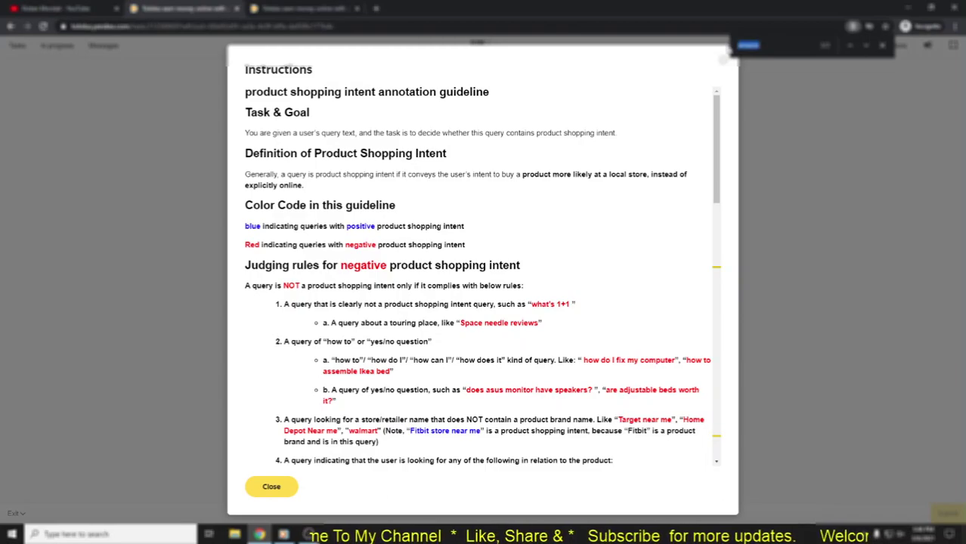
pyautogui.press('Return')
pyautogui.write('store')
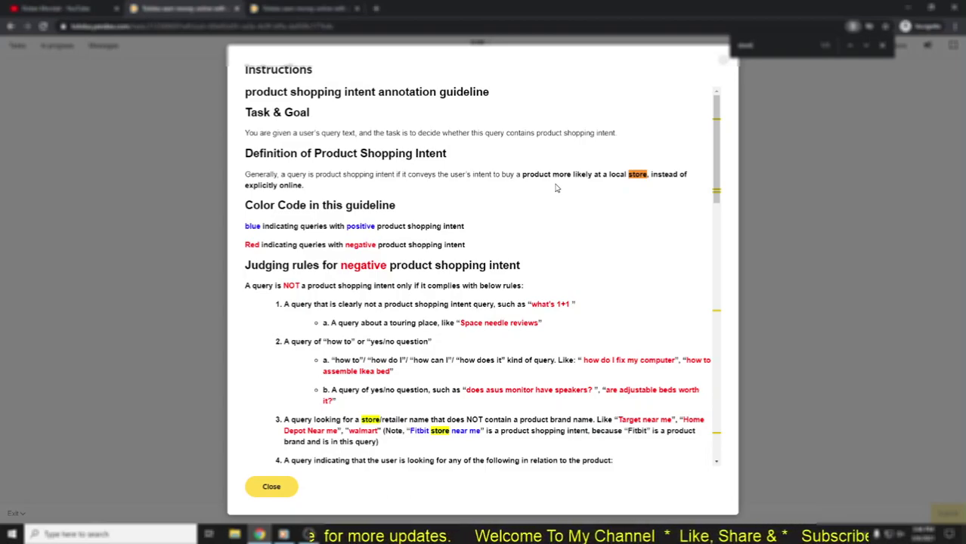
pyautogui.press('Return')
pyautogui.press('Return')
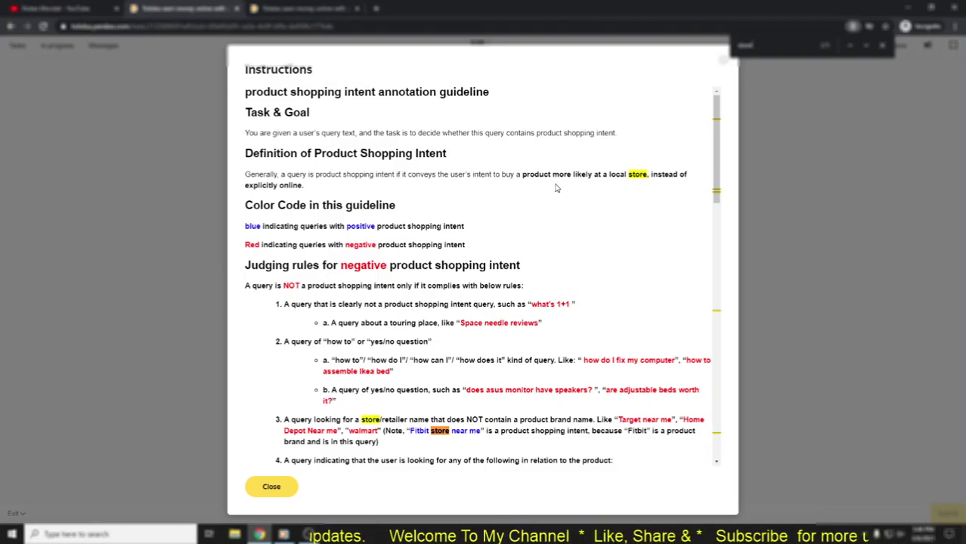
pyautogui.press('Return')
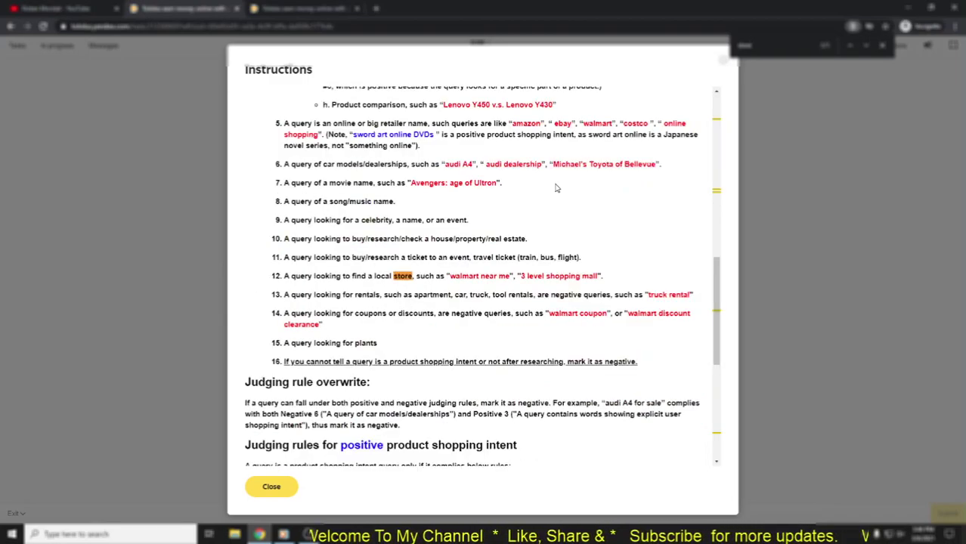
pyautogui.click(288, 6)
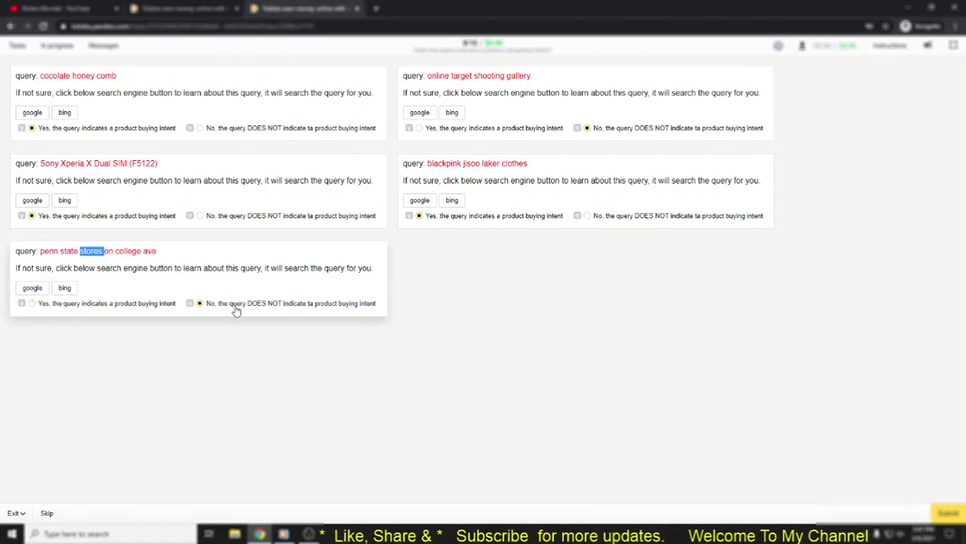
pyautogui.click(947, 515)
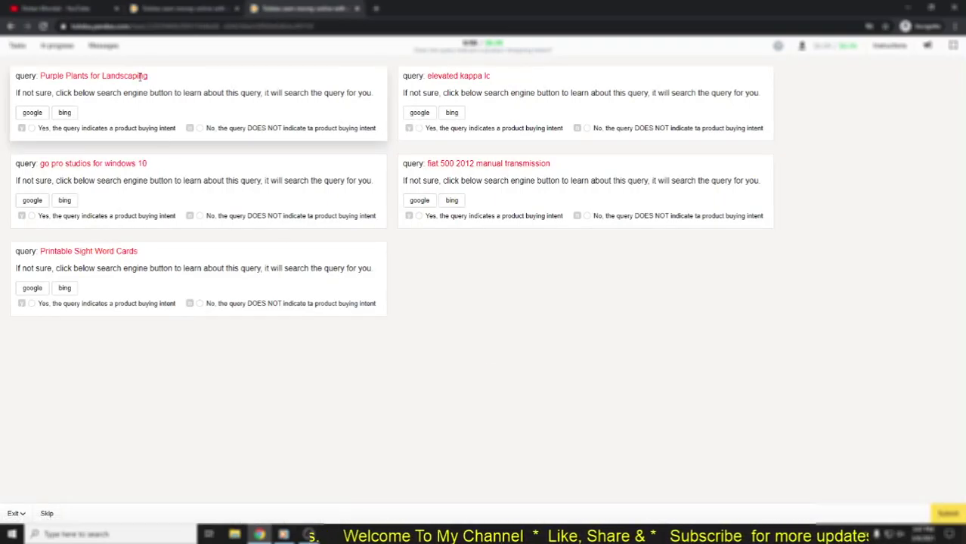
# Mark Purple Plants for Landscaping and elevated kappa lc as buying intent, after Googling kappa
pyautogui.click(91, 129)
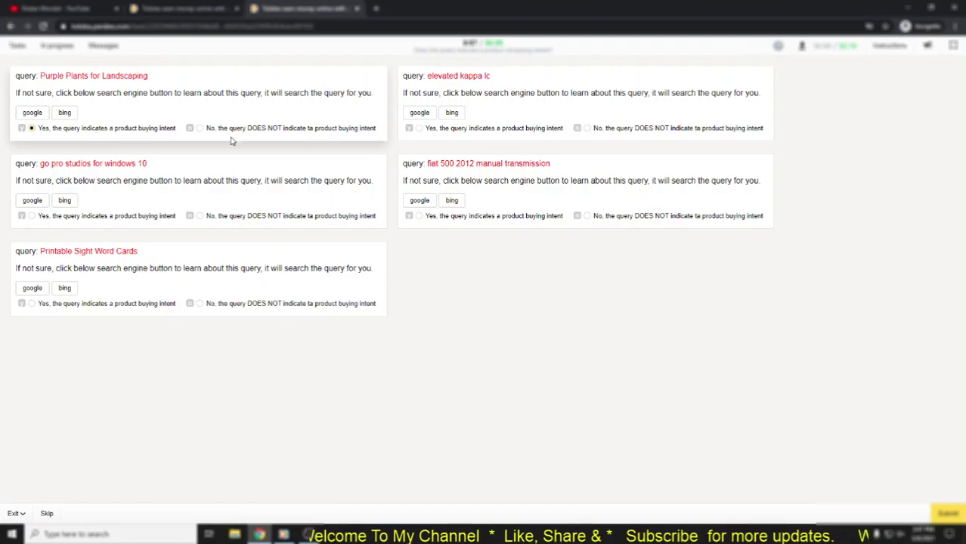
pyautogui.doubleClick(470, 75)
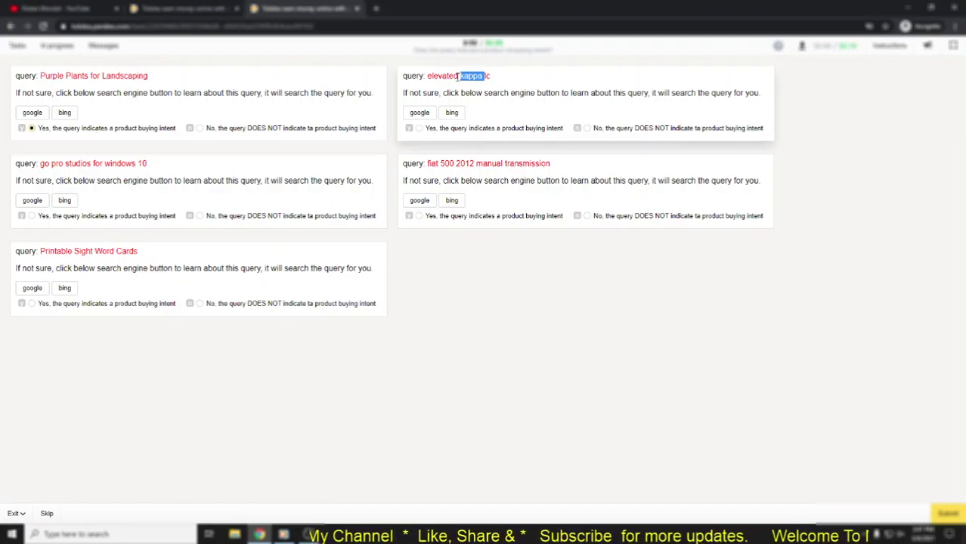
pyautogui.click(422, 113)
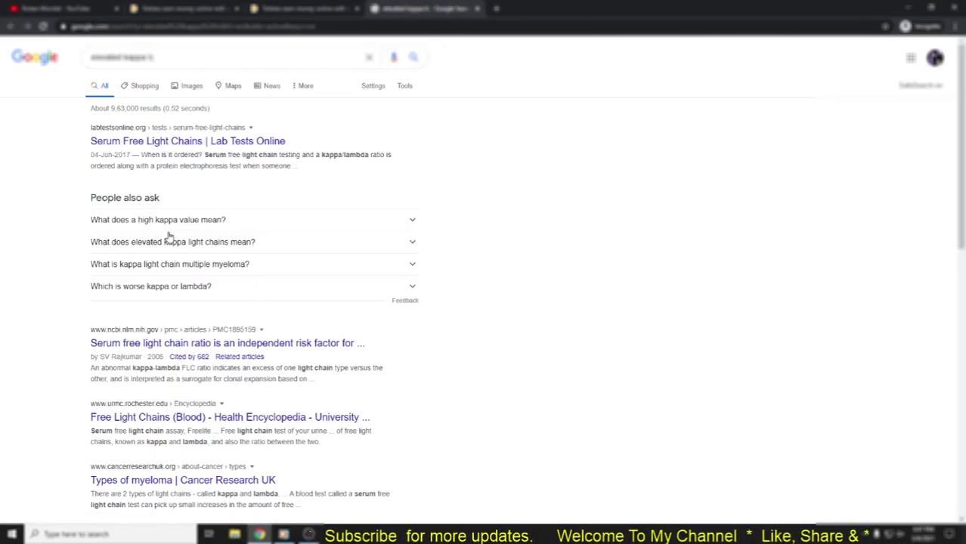
pyautogui.click(302, 8)
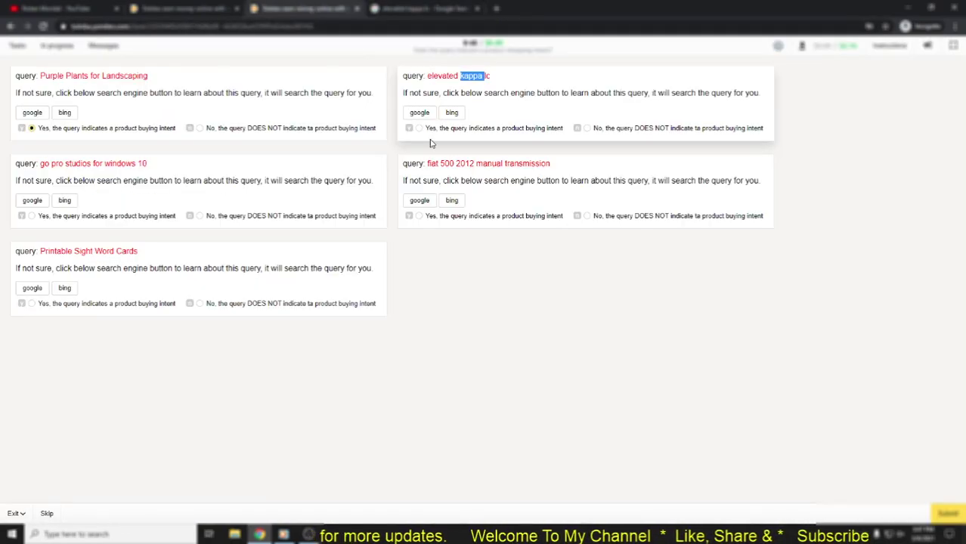
pyautogui.click(473, 77)
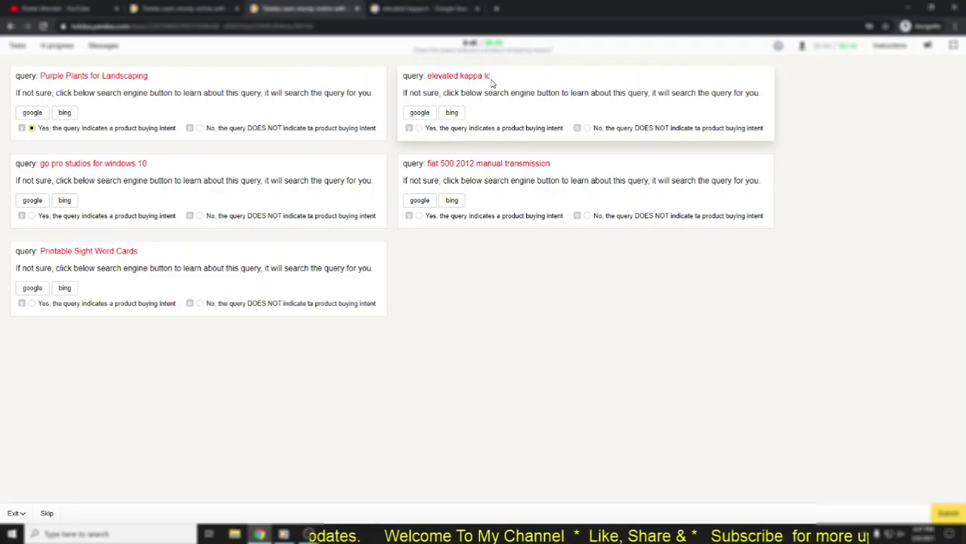
pyautogui.click(476, 130)
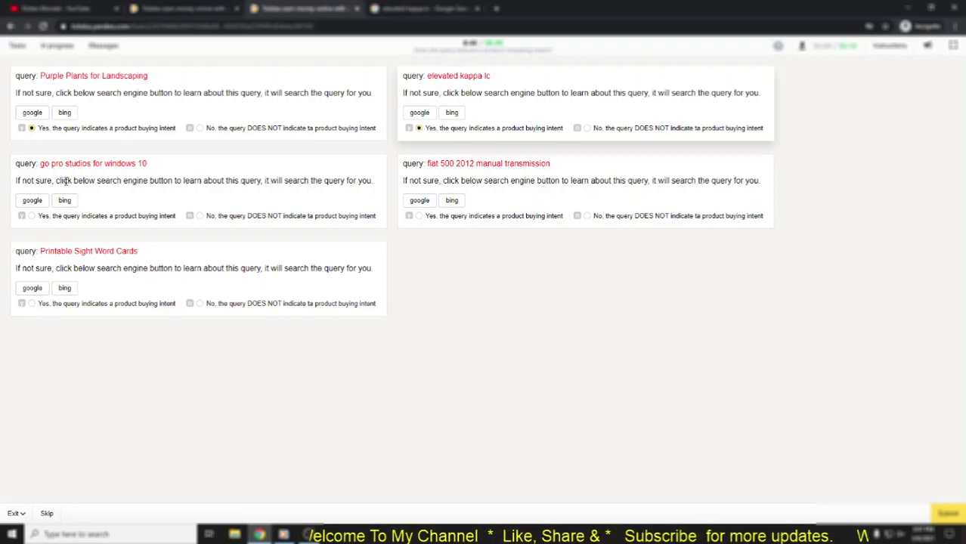
# Mark go pro studios for windows 10 as no intent; fiat 500 and Printable Sight Word Cards as yes
pyautogui.click(322, 217)
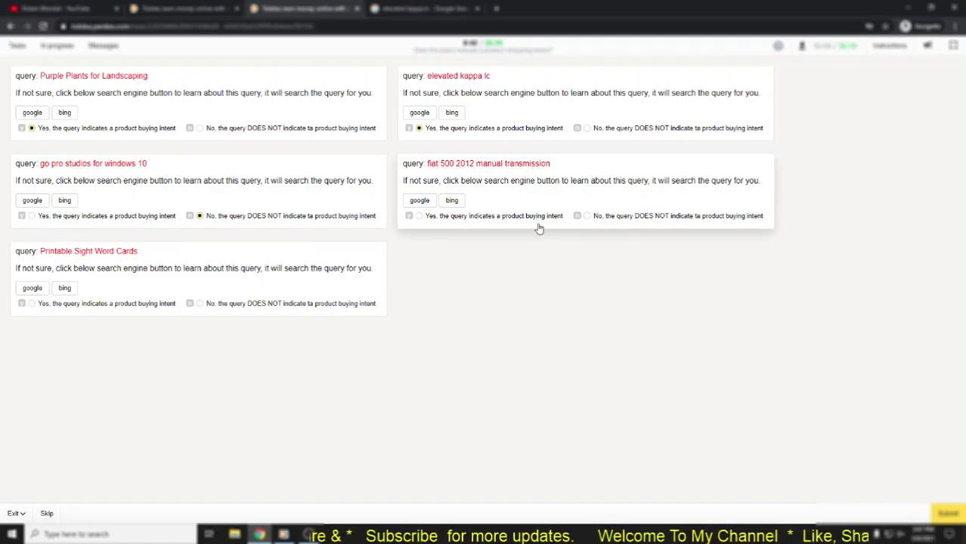
pyautogui.click(493, 217)
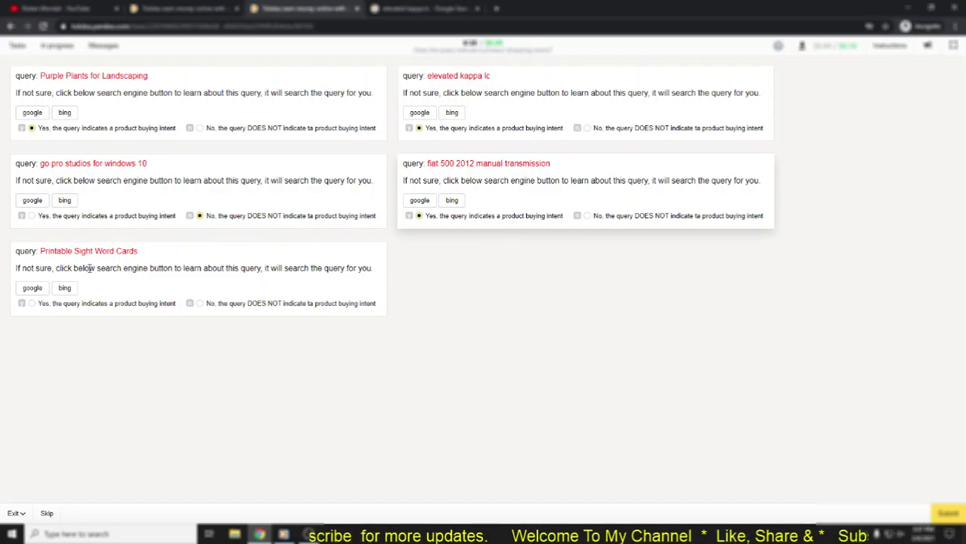
pyautogui.click(134, 304)
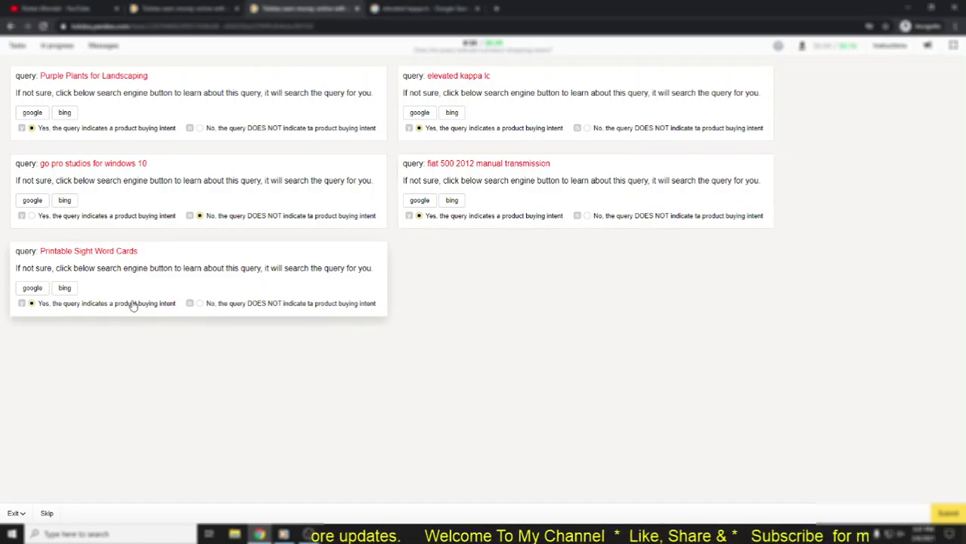
pyautogui.doubleClick(127, 253)
# Search the guidelines for 'Cards', then submit the third page of answers
pyautogui.rightClick(127, 254)
pyautogui.click(143, 259)
pyautogui.doubleClick(742, 45)
pyautogui.hotkey('ctrl', 'v')
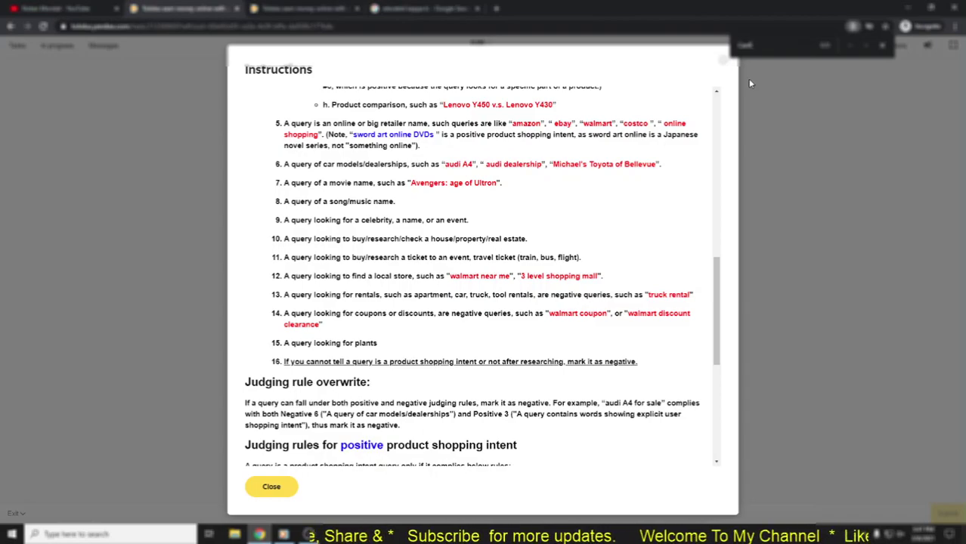
pyautogui.click(307, 6)
pyautogui.click(948, 513)
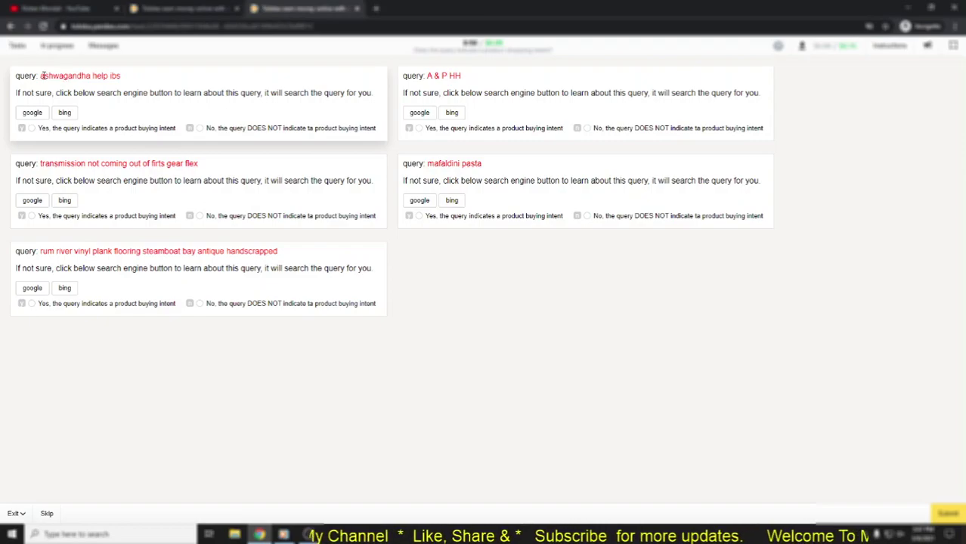
# Google ashwagandha help ibs and A & P HH, then mark A & P HH as no buying intent
pyautogui.moveTo(41, 75); pyautogui.dragTo(121, 76)
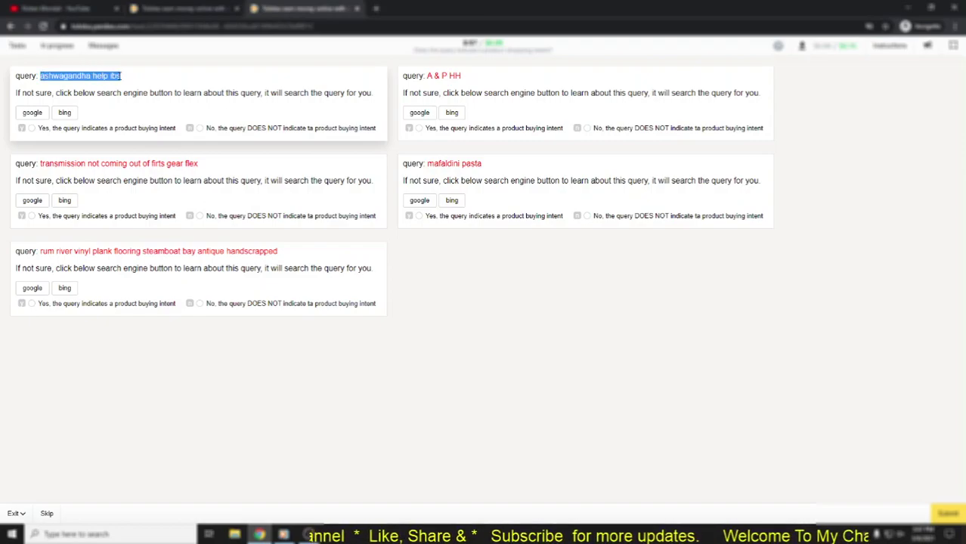
pyautogui.click(29, 119)
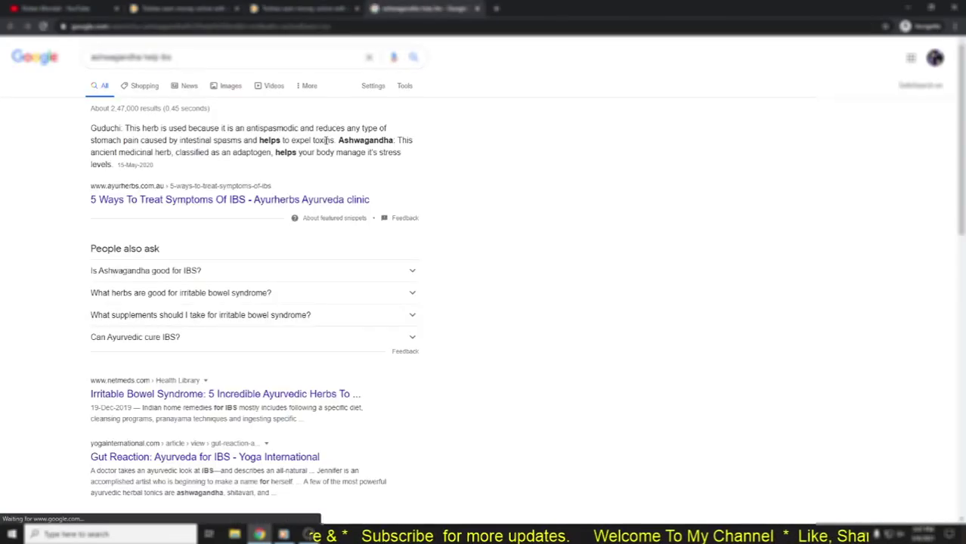
pyautogui.click(300, 7)
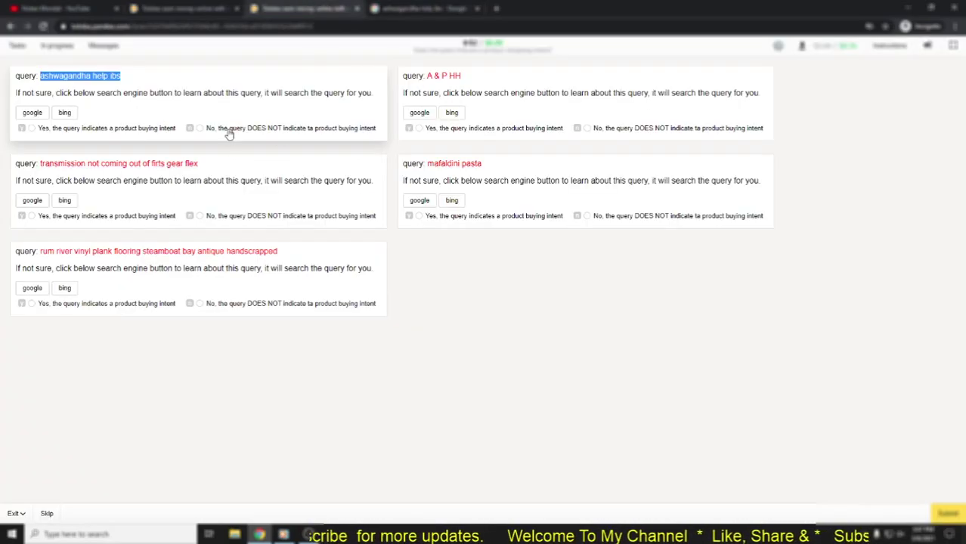
pyautogui.click(419, 112)
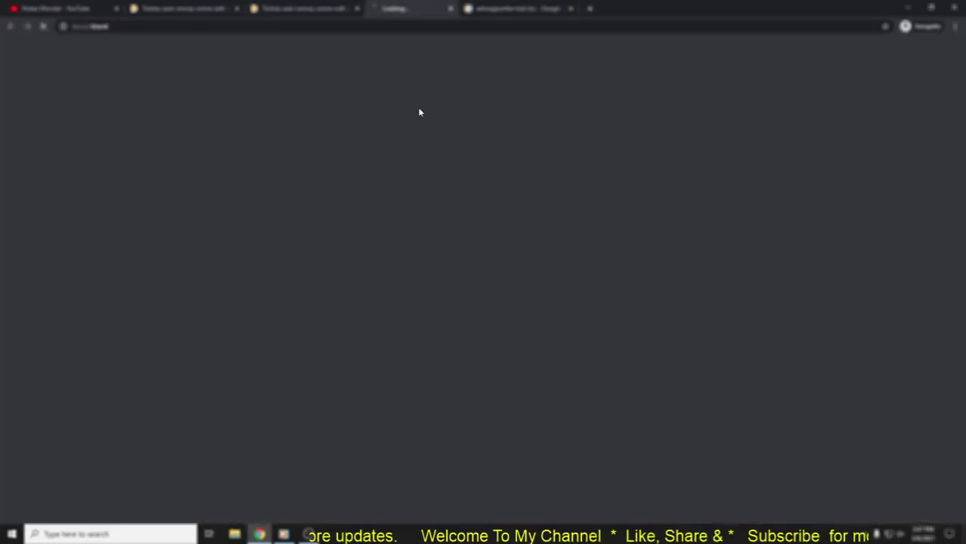
pyautogui.click(306, 7)
pyautogui.click(640, 130)
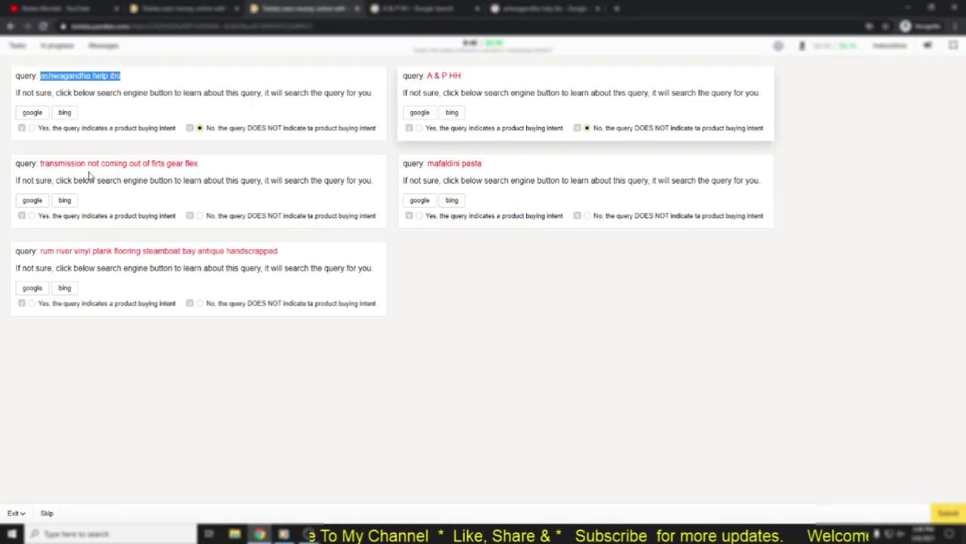
# Mark the transmission query no, mafaldini pasta and rum river flooring yes, and submit
pyautogui.click(228, 217)
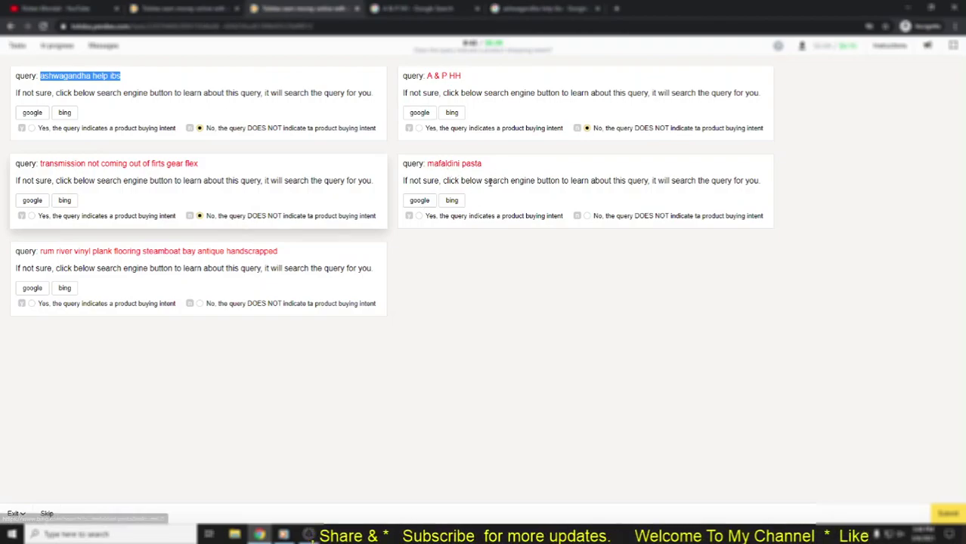
pyautogui.click(483, 219)
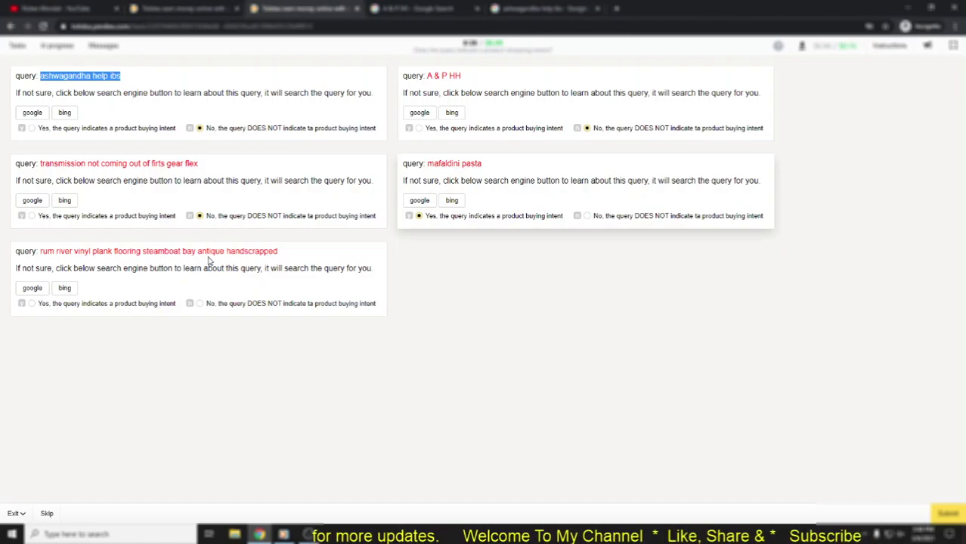
pyautogui.click(31, 288)
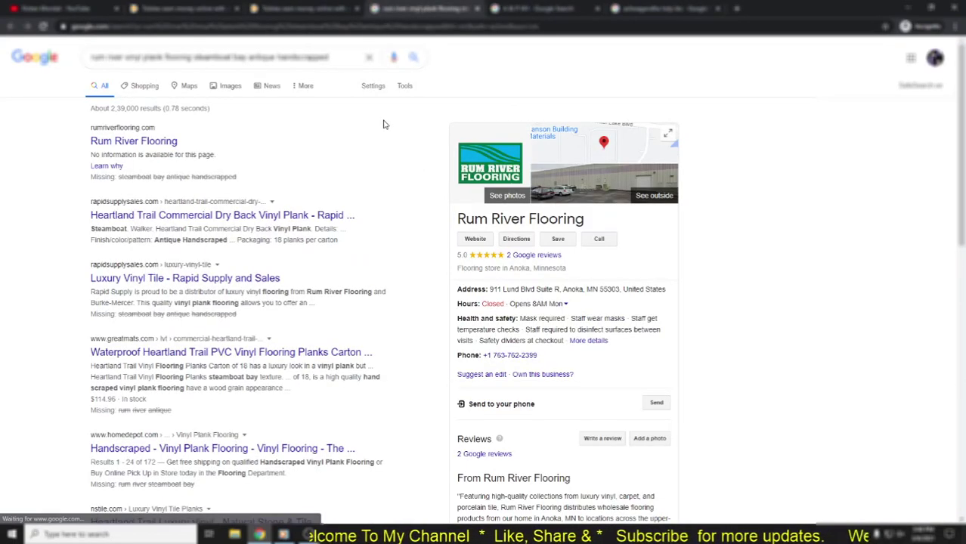
pyautogui.click(322, 8)
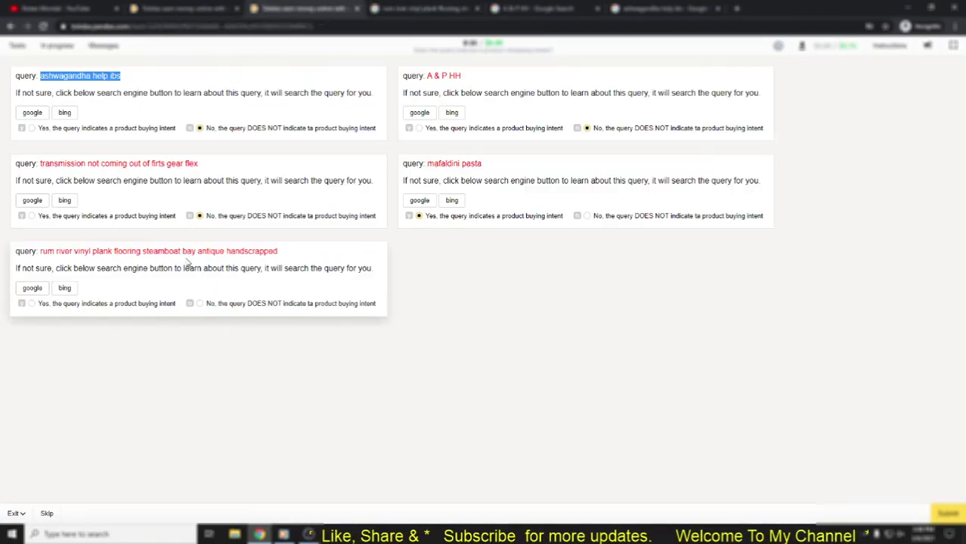
pyautogui.click(124, 306)
pyautogui.click(944, 514)
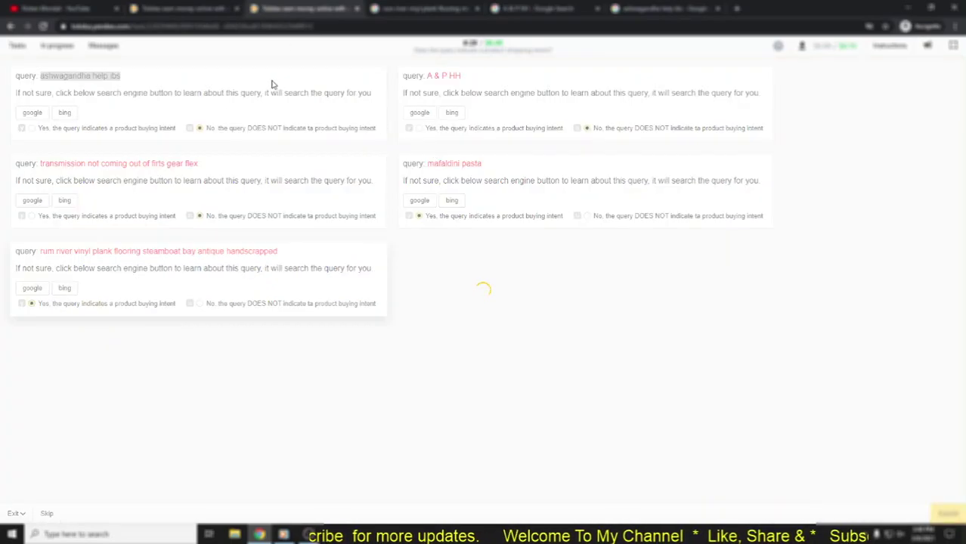
# Close the leftover search tabs, re-read the guideline's top, and return to the mixer grinder page
pyautogui.rightClick(292, 9)
pyautogui.click(338, 135)
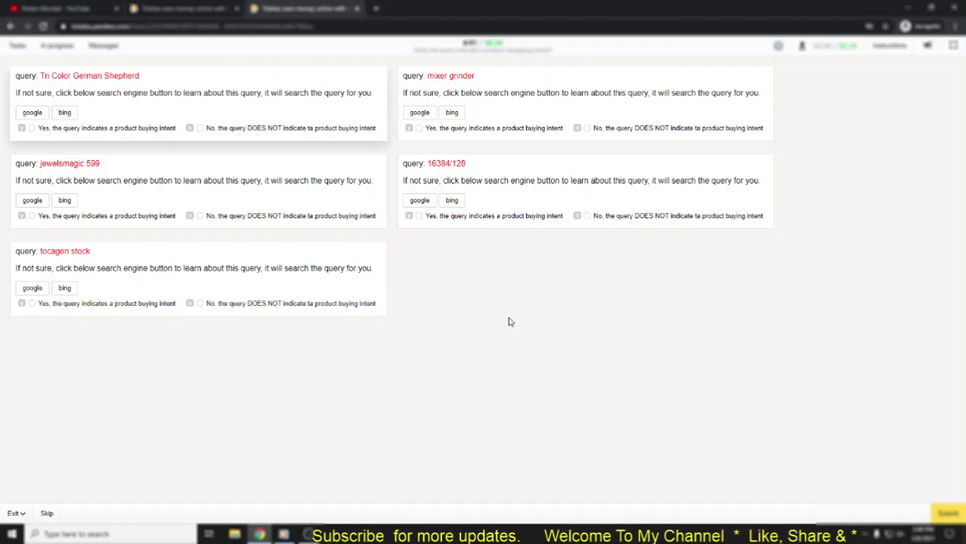
pyautogui.click(220, 11)
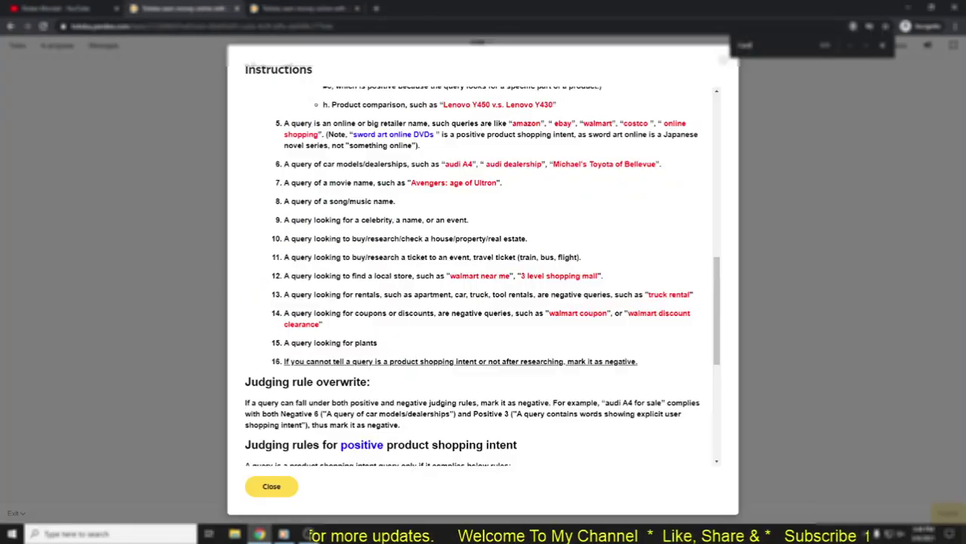
pyautogui.scroll(5, 503, 257)
pyautogui.scroll(3, 352, 235)
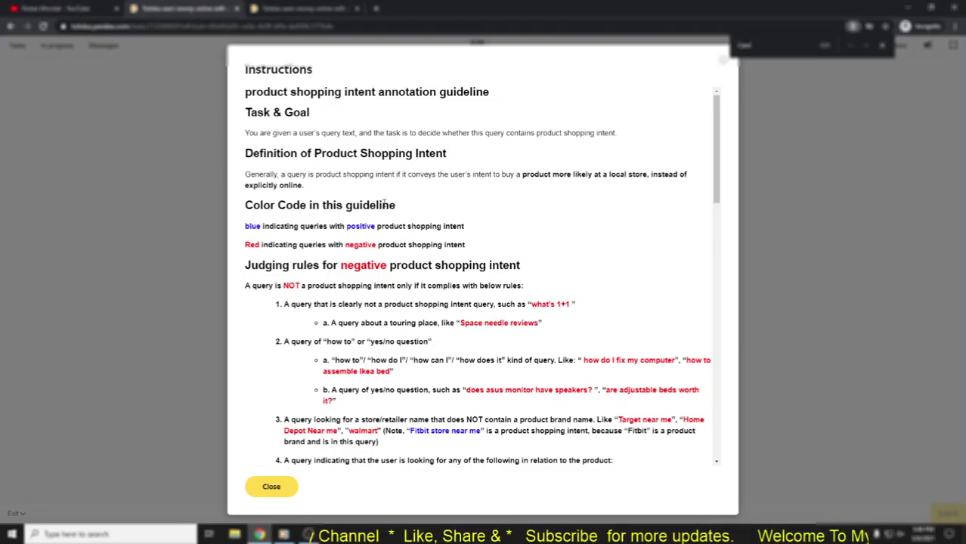
pyautogui.moveTo(384, 204); pyautogui.dragTo(244, 205)
pyautogui.click(338, 205)
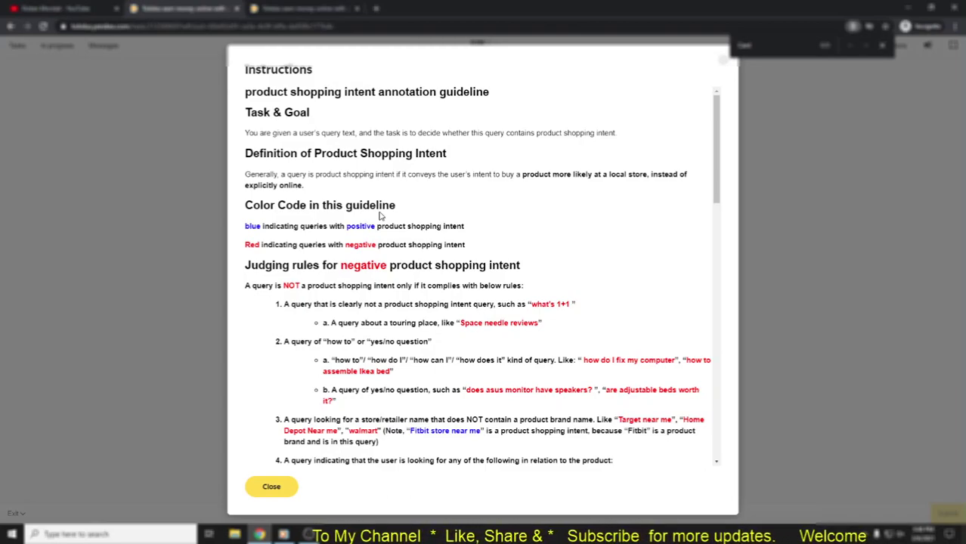
pyautogui.click(302, 8)
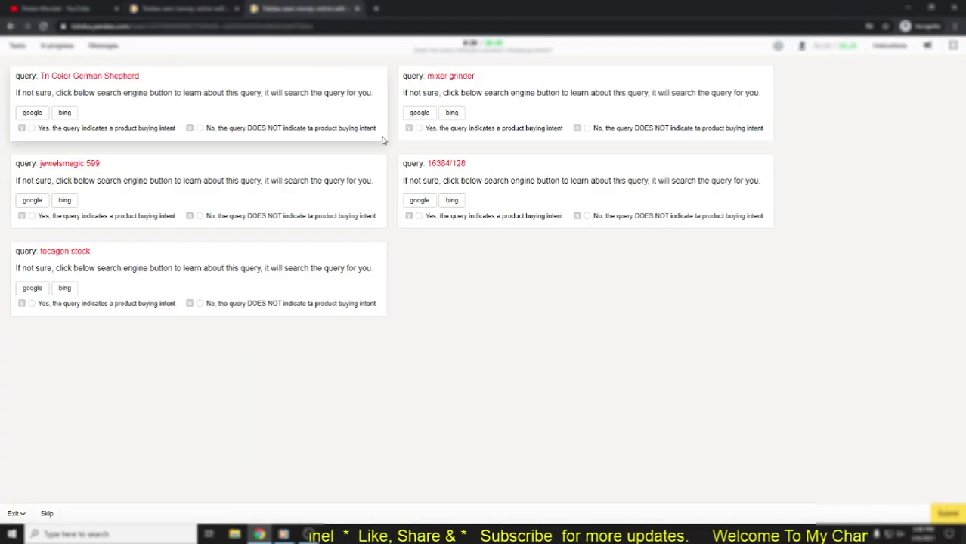